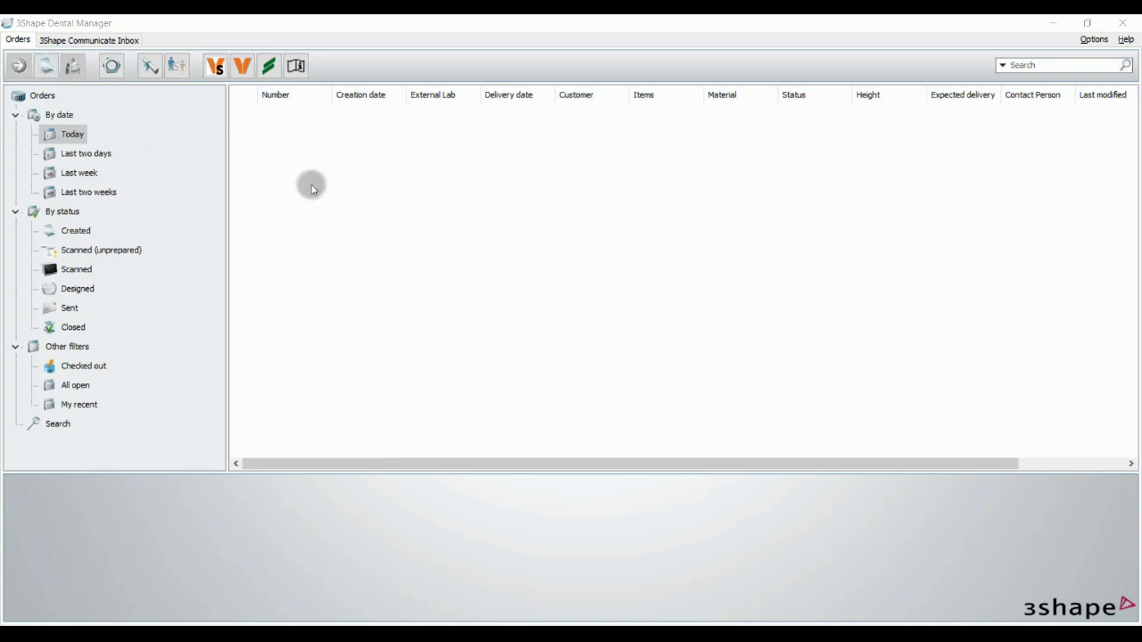
Step: Open and close an order form, then bring up the New context menu in the empty orders list
click(47, 66)
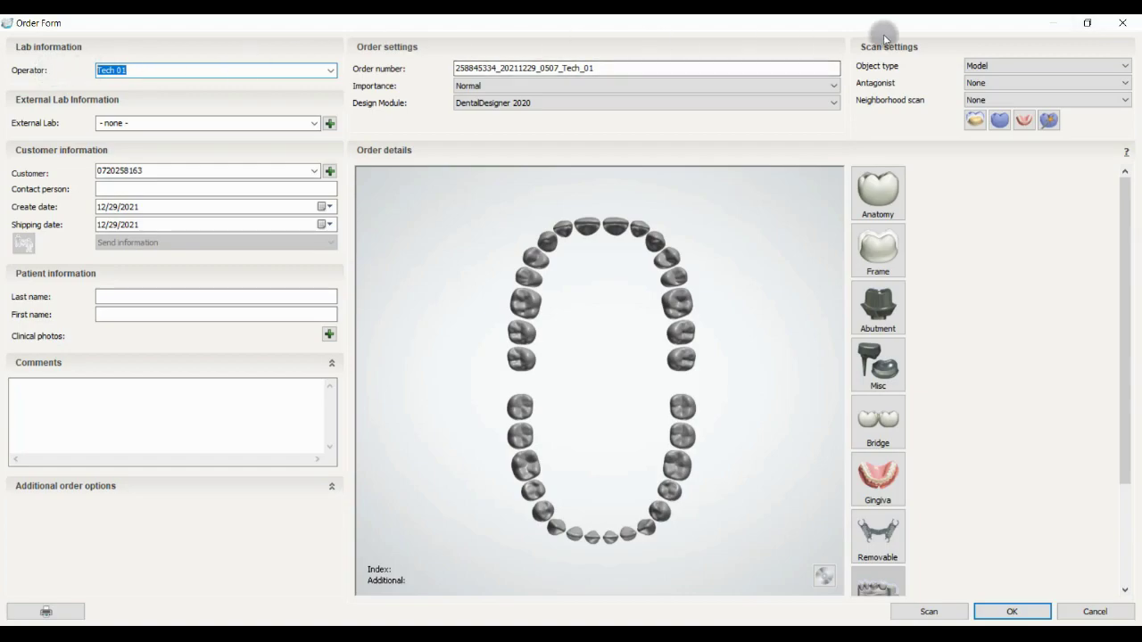
click(1123, 22)
right_click(403, 175)
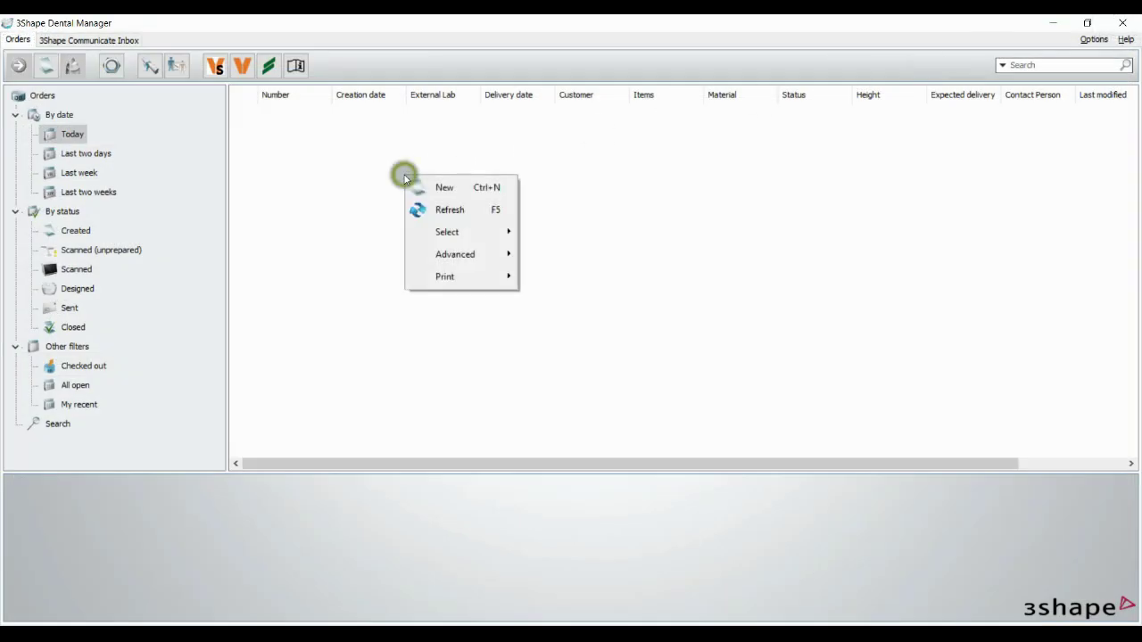
Step: Create a new order and replace its order number with 'Dr name,patient name'
click(464, 191)
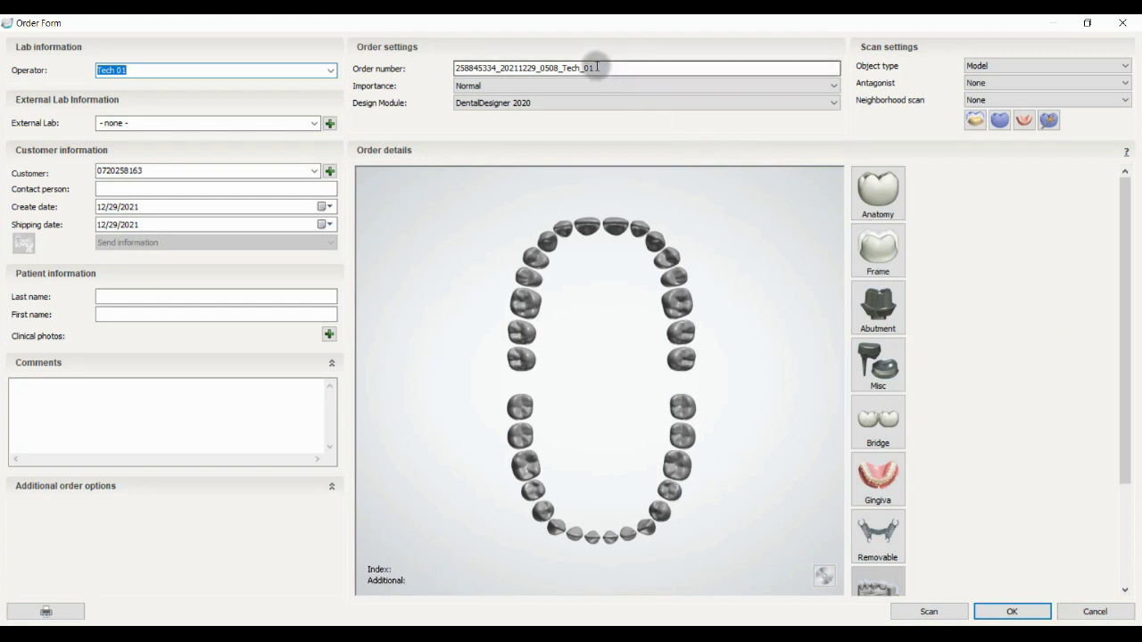
drag(574, 68, 451, 68)
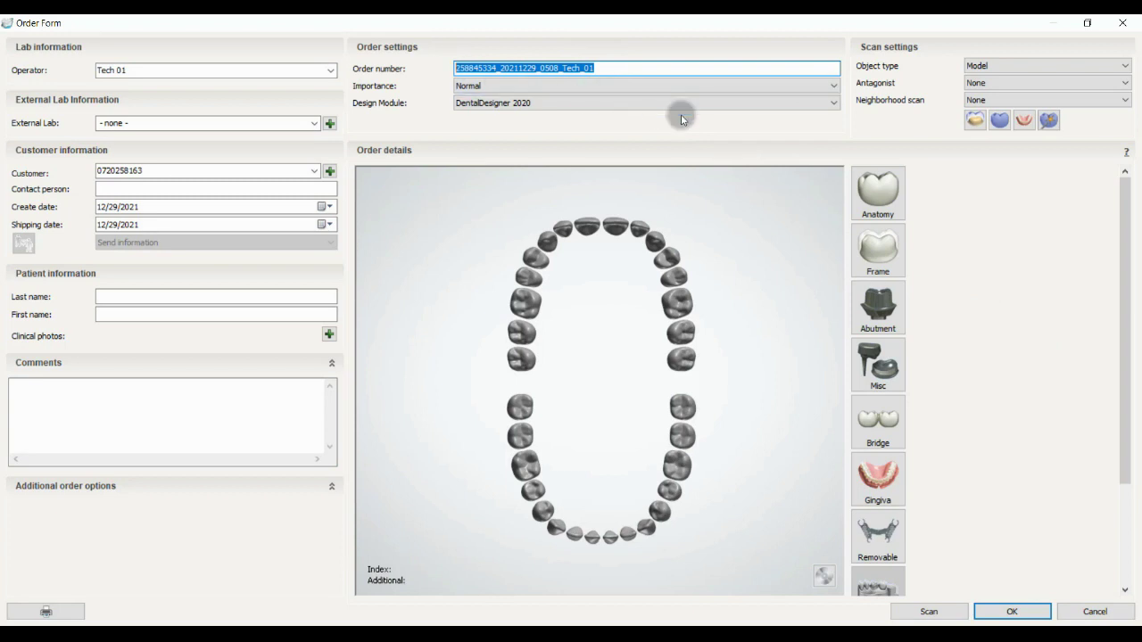
text(Dr na)
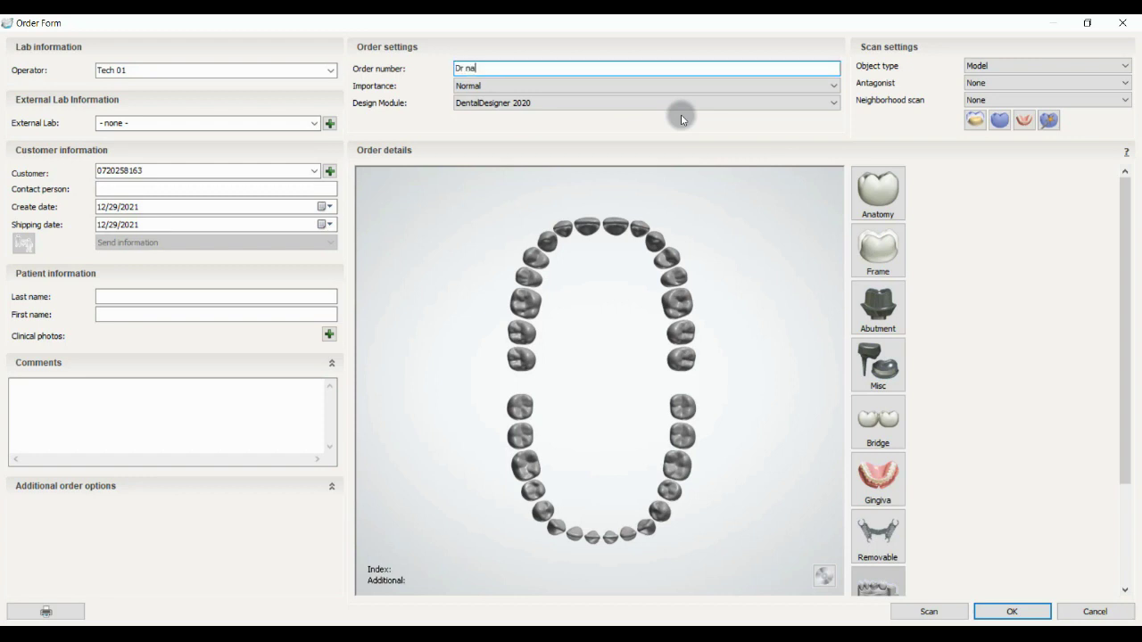
text(me,patient name)
click(199, 69)
click(197, 69)
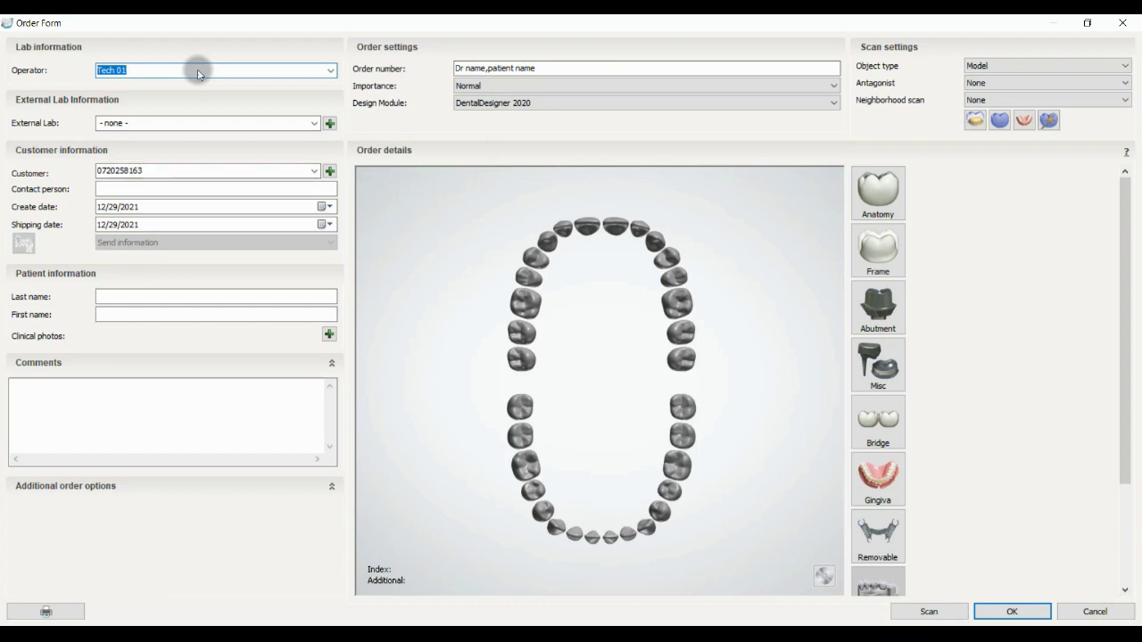
click(157, 171)
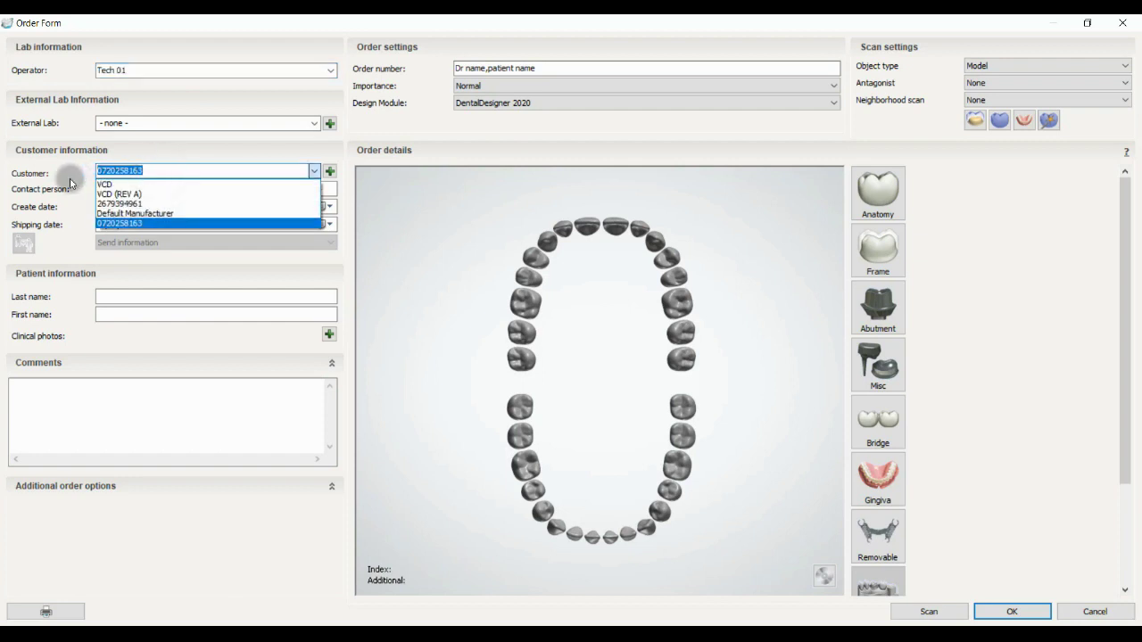
text(dr name)
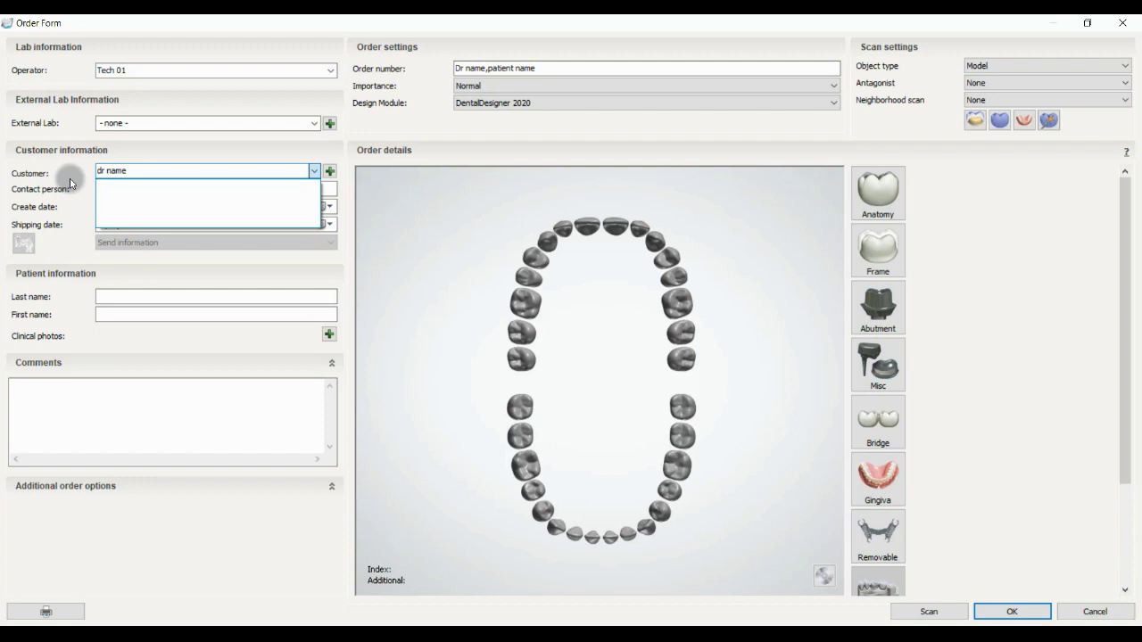
click(179, 265)
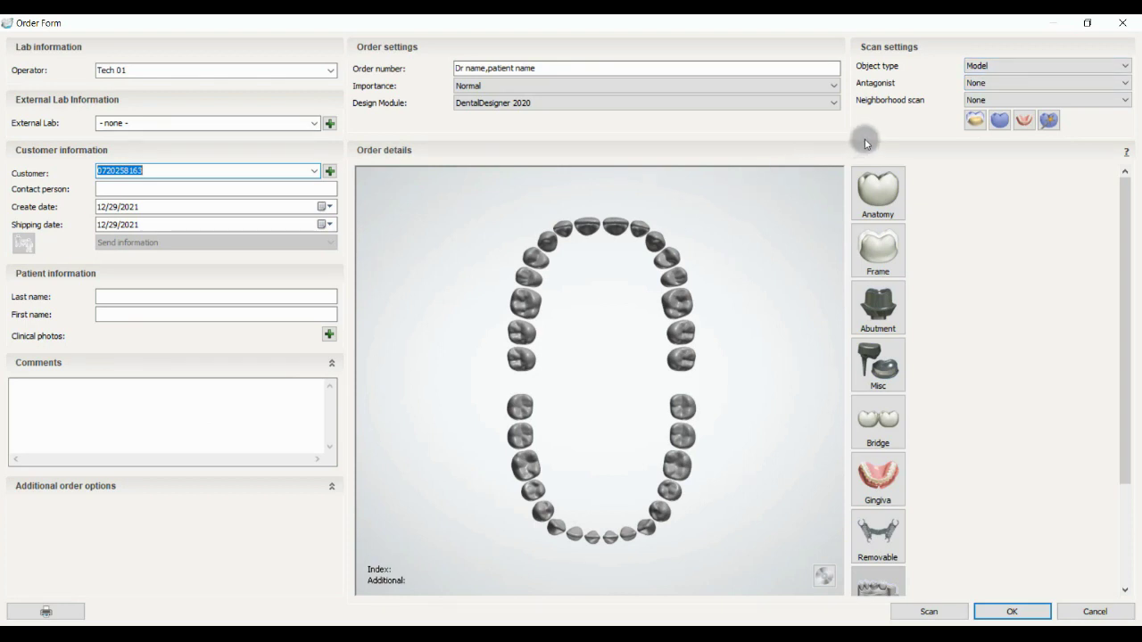
click(990, 66)
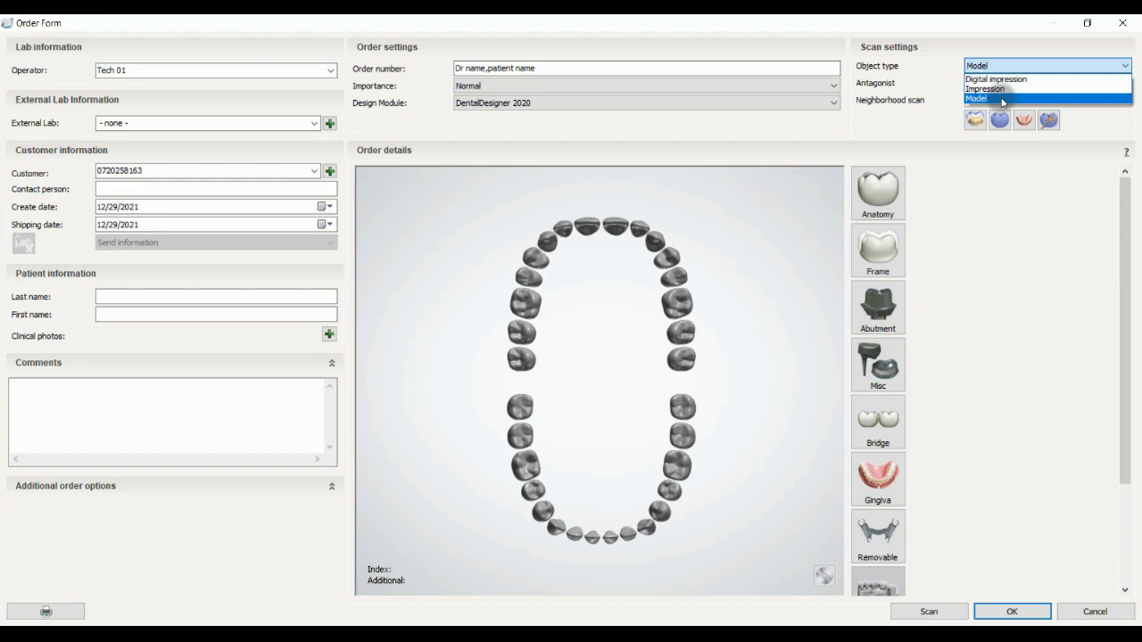
click(998, 98)
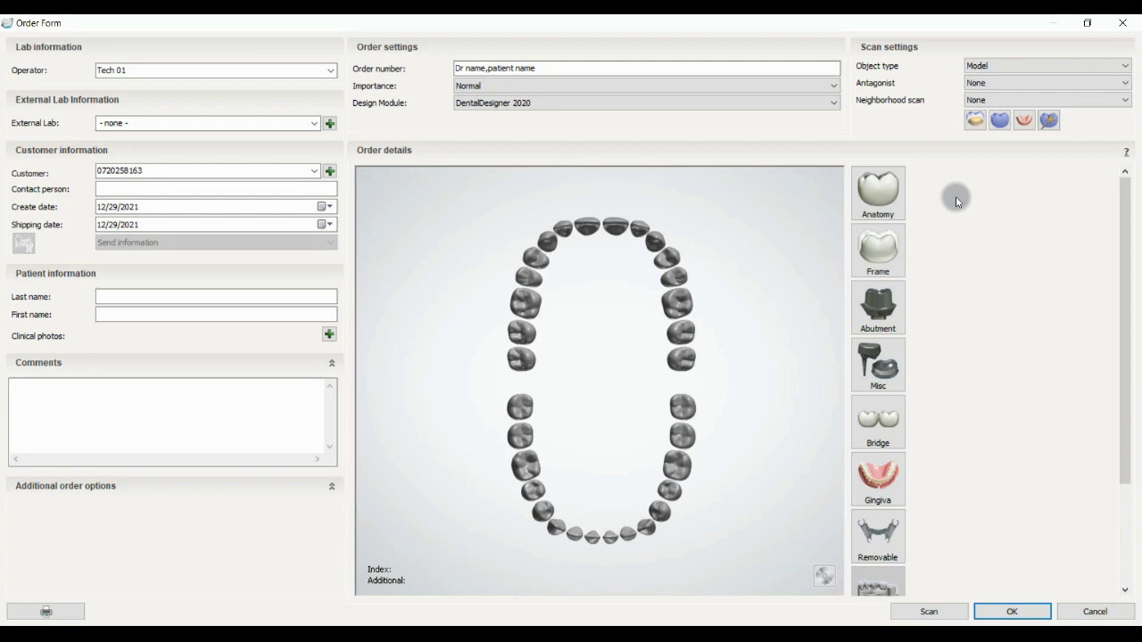
click(987, 83)
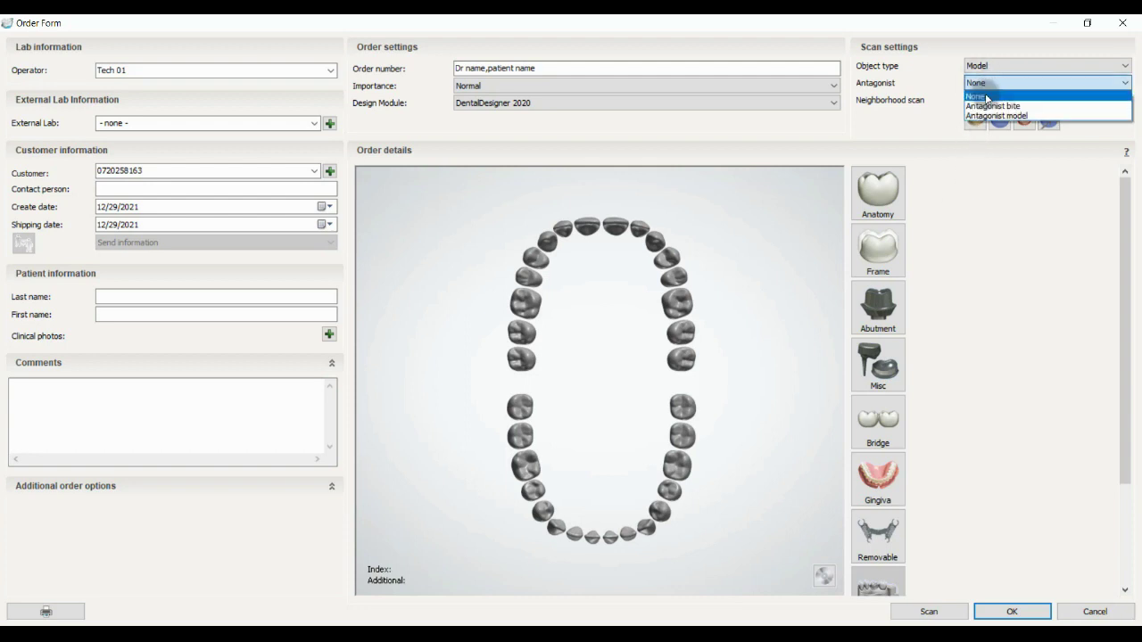
key(Down)
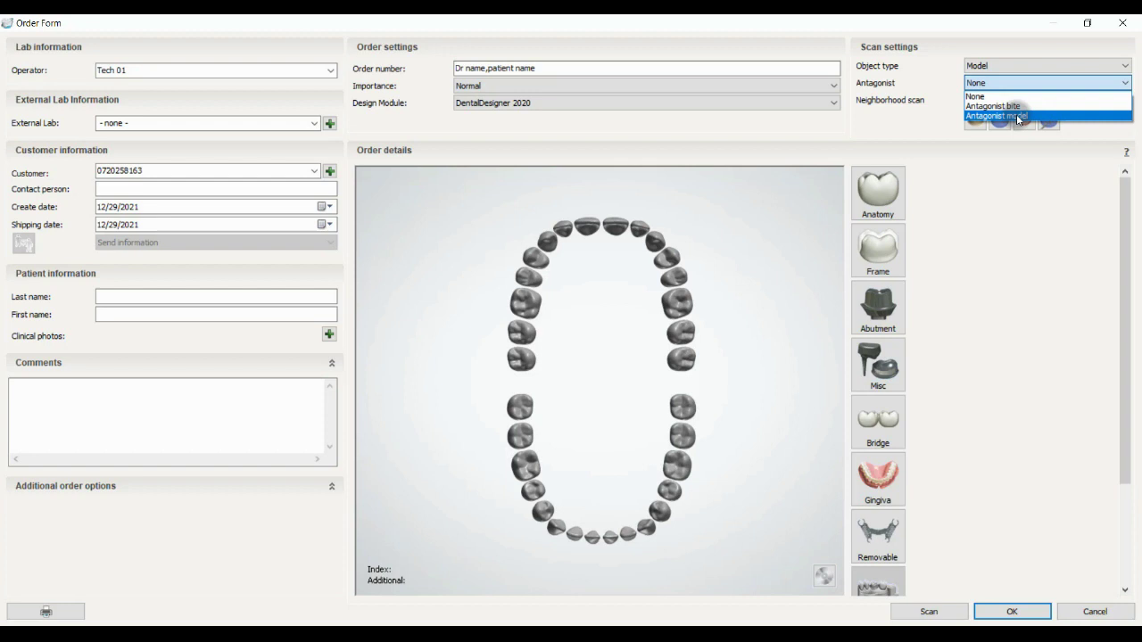
click(1009, 154)
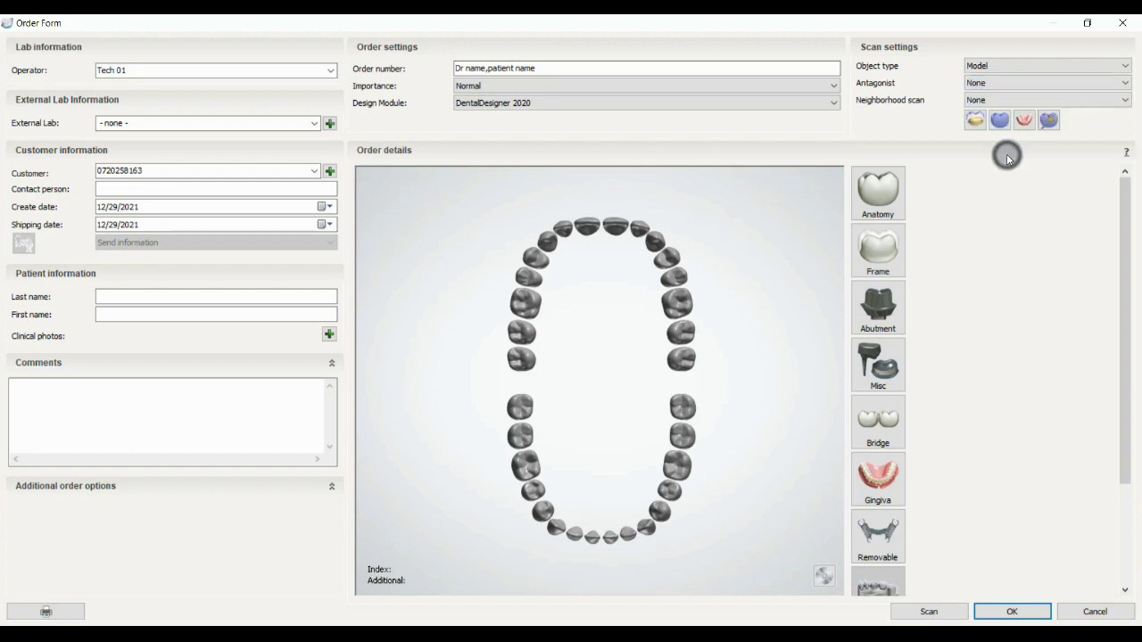
click(982, 100)
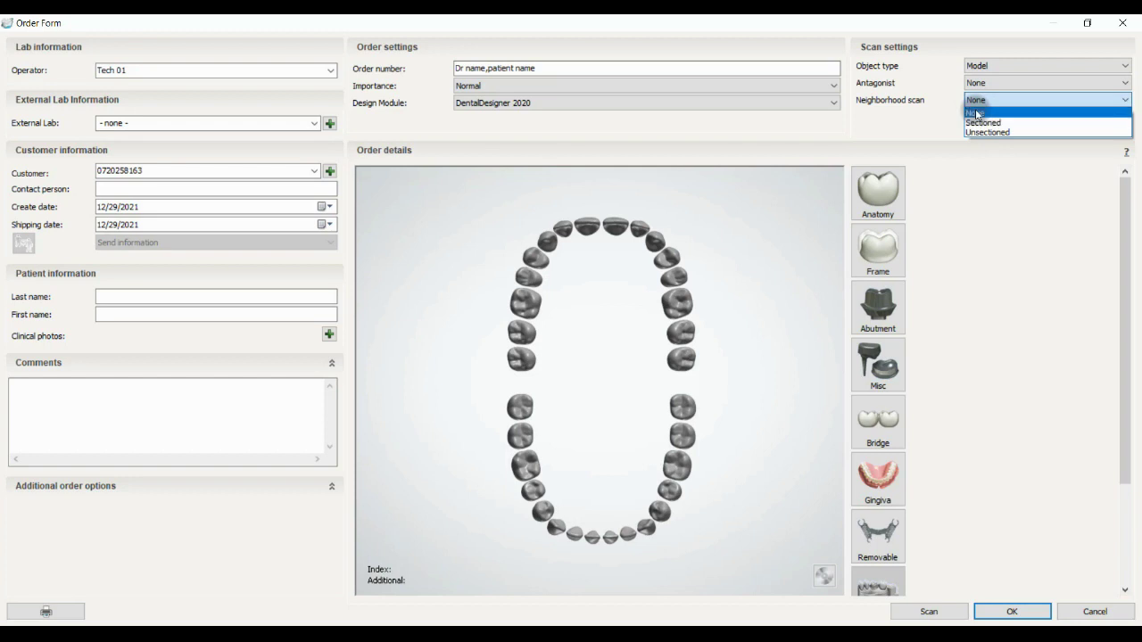
key(Down)
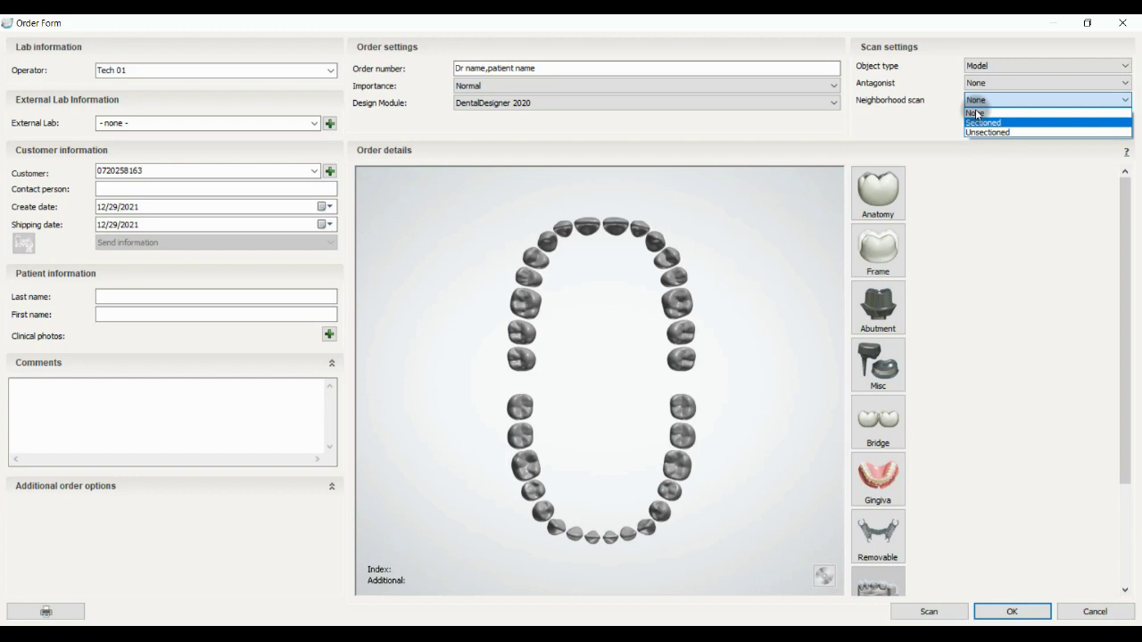
key(Down)
key(Down)
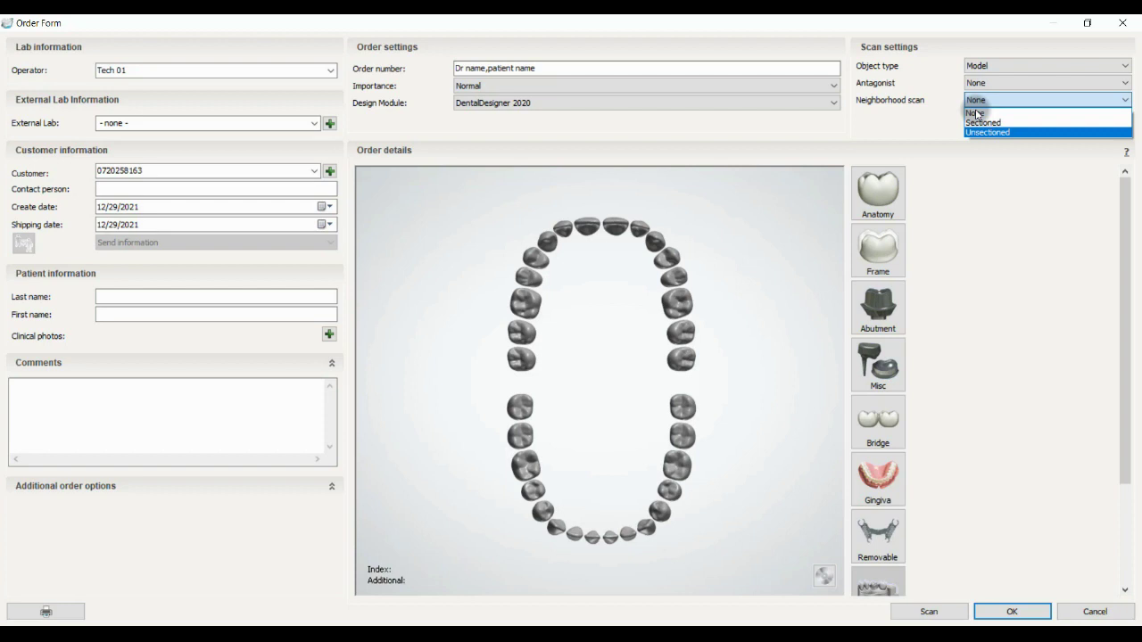
click(979, 146)
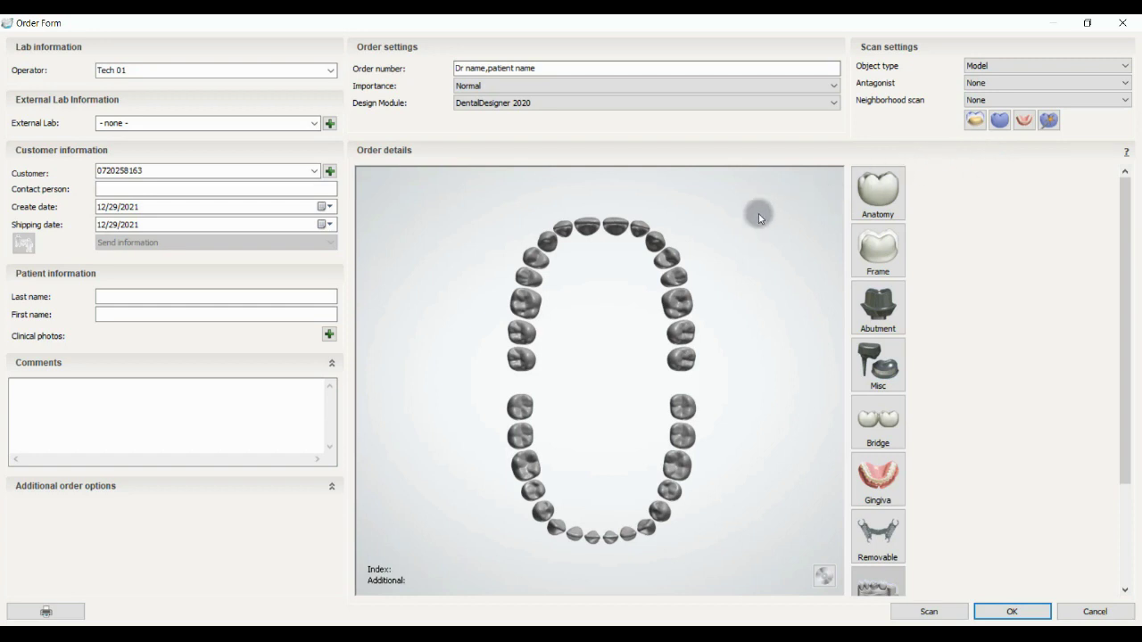
Step: Mark upper tooth 24, assign a Zirkon Crown Zr under Anatomy, then remove it
click(666, 258)
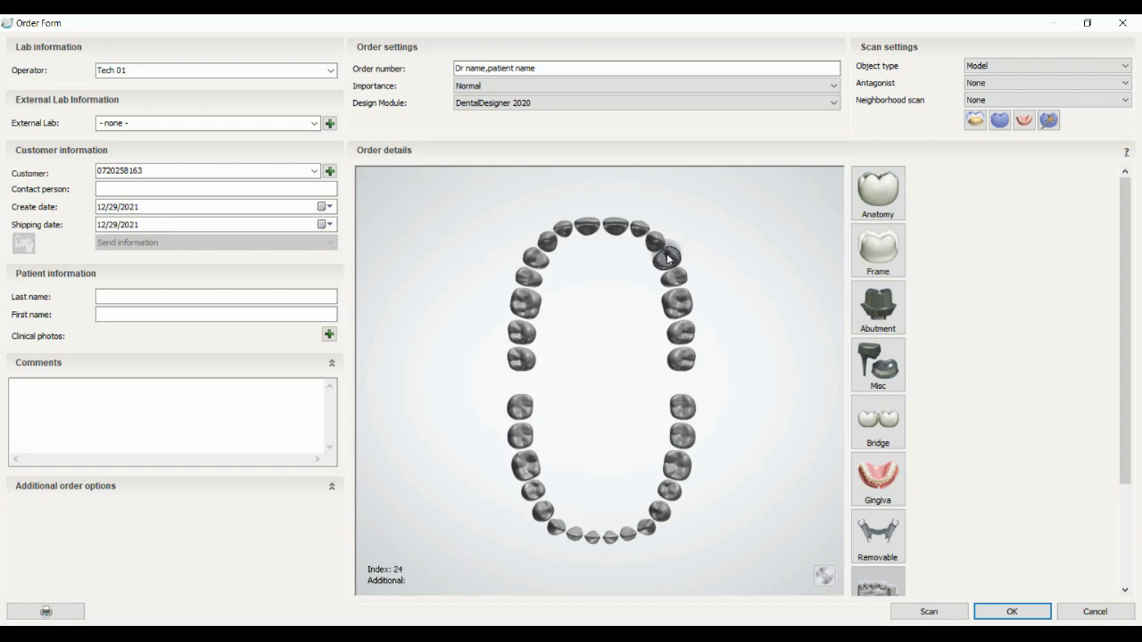
click(665, 259)
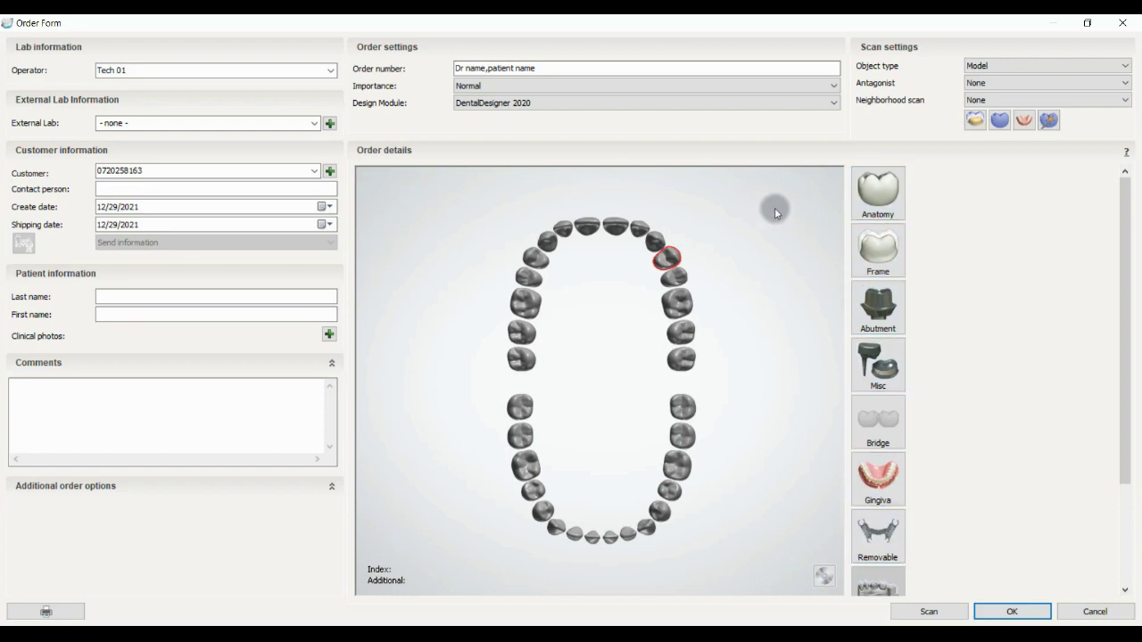
click(878, 199)
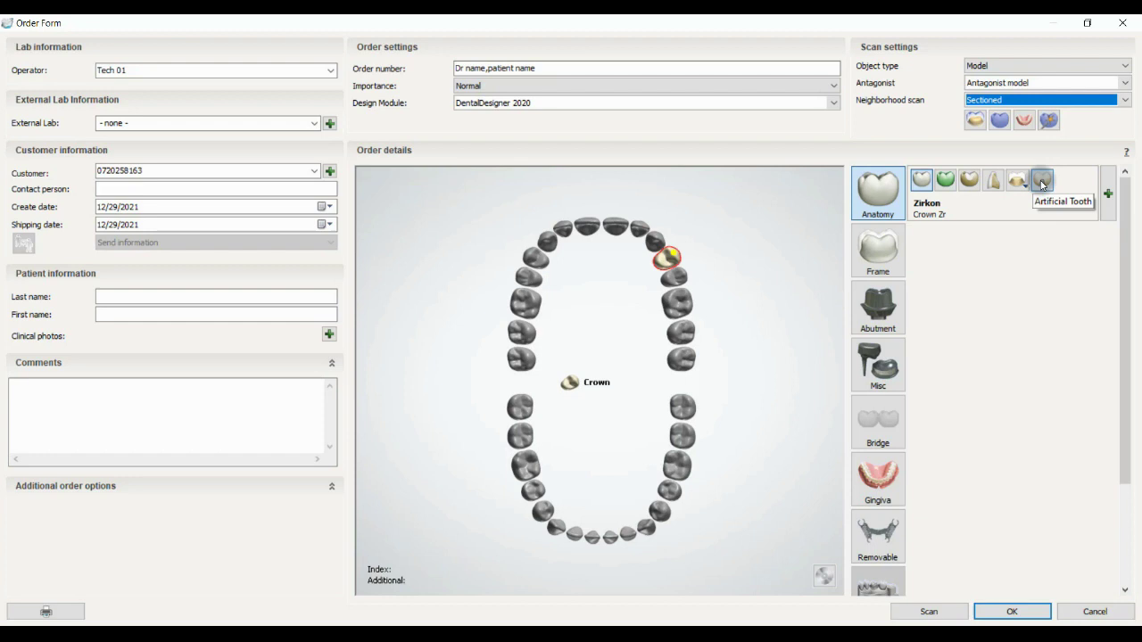
click(894, 192)
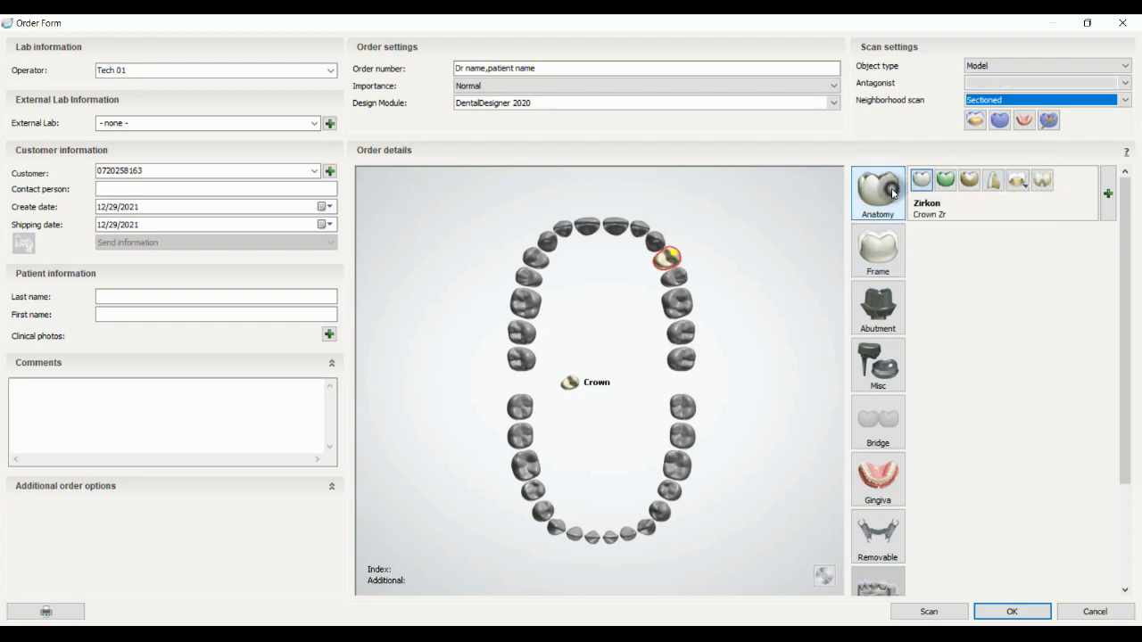
Step: Make the marked tooth a Zirkon abutment on the 3Shape Implant 4.3 mm system
click(896, 248)
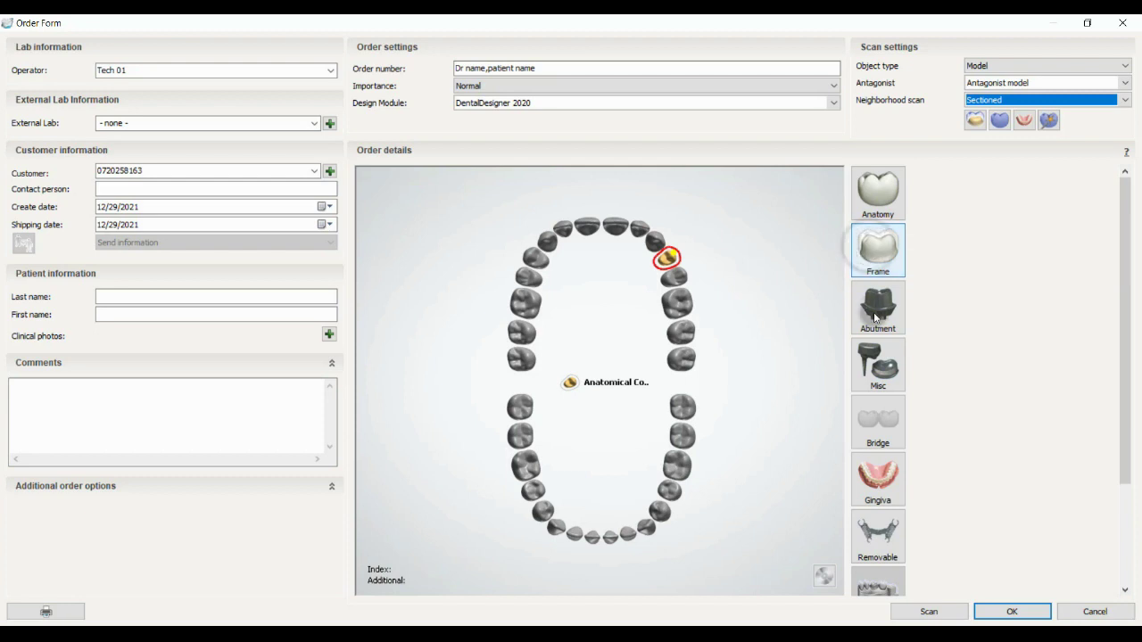
mouse_move(875, 317)
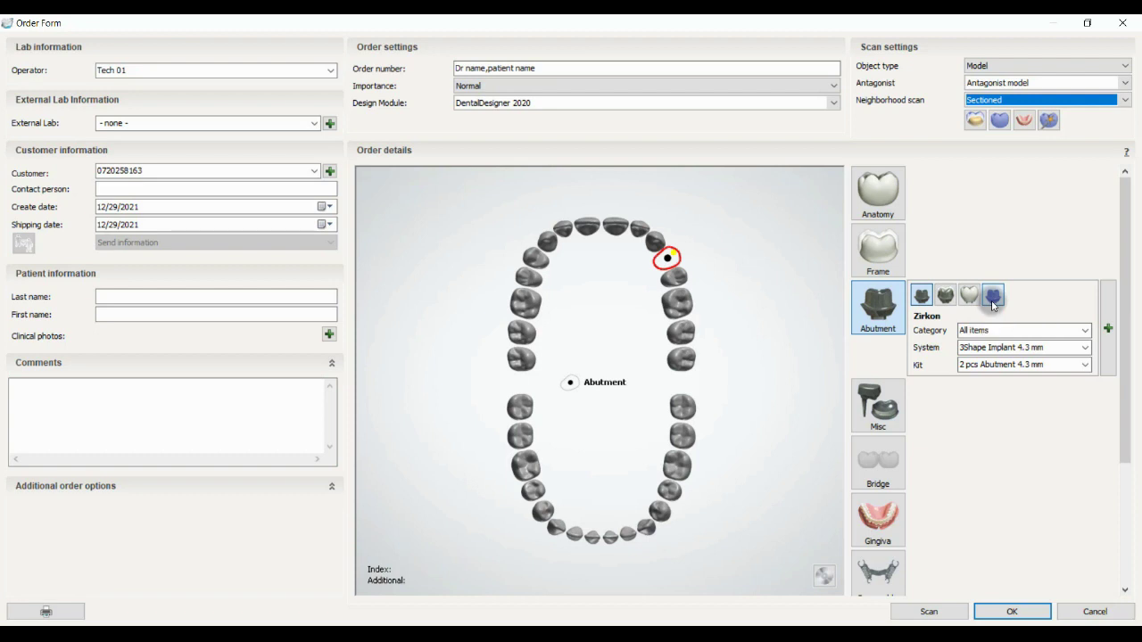
Step: Clear the abutment, try a Zirkon primary telescope crown on the tooth, then remove it
click(896, 320)
click(888, 391)
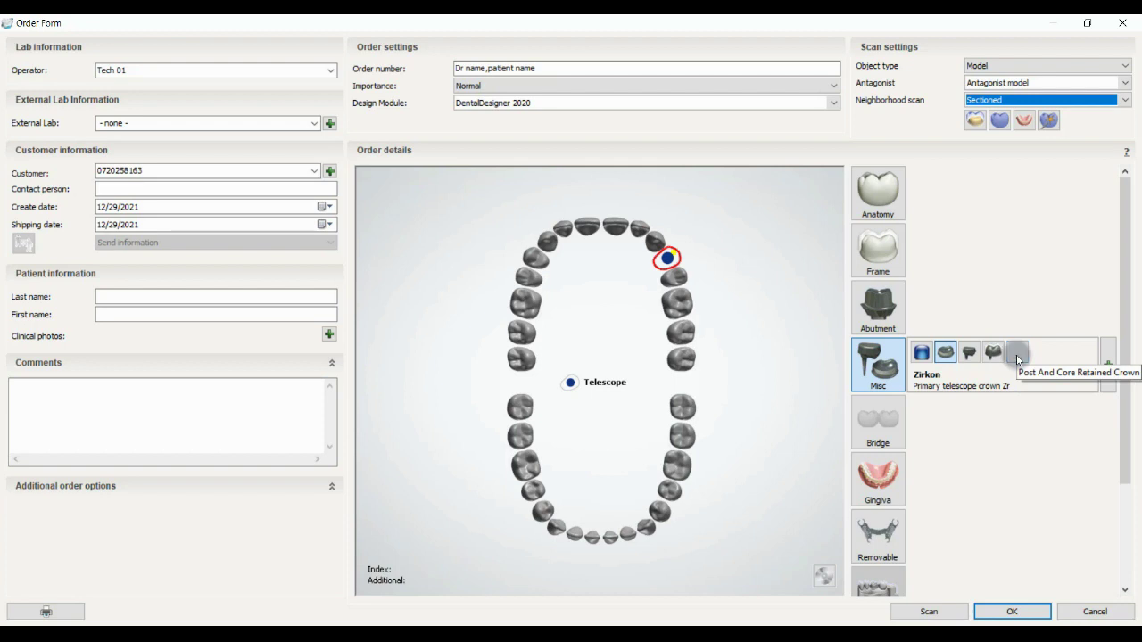
click(1011, 446)
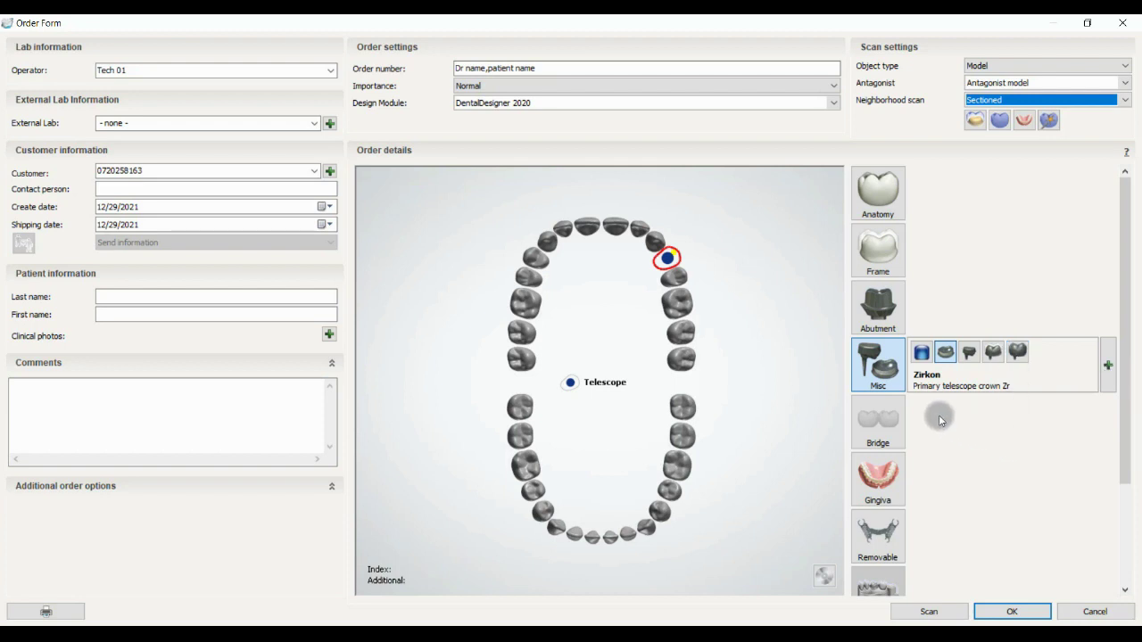
click(896, 390)
click(895, 390)
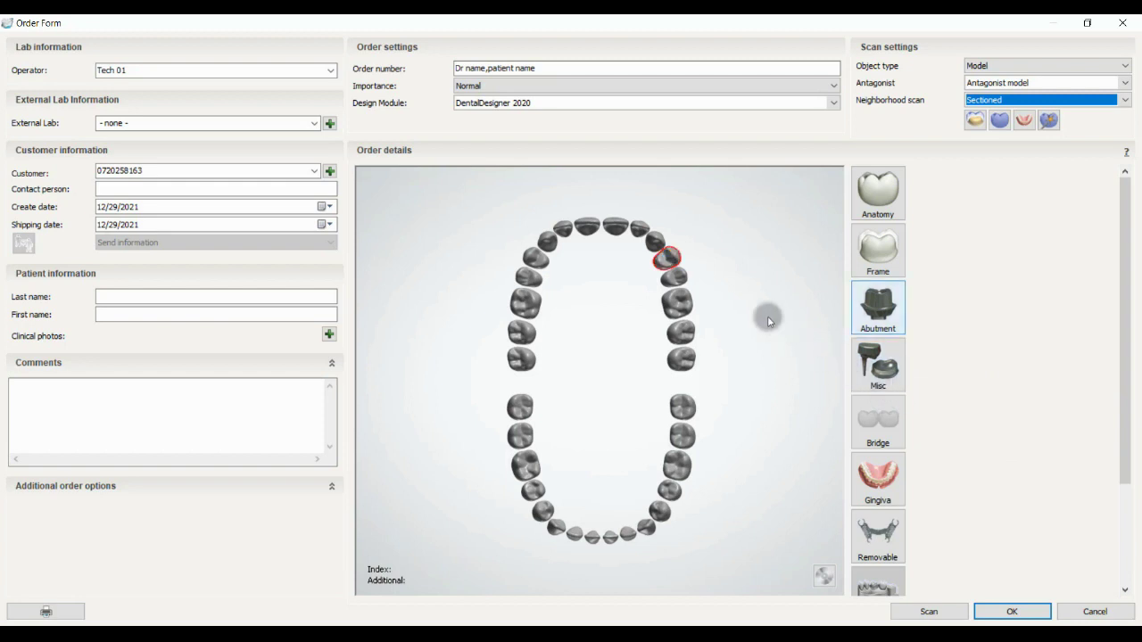
click(668, 258)
click(878, 202)
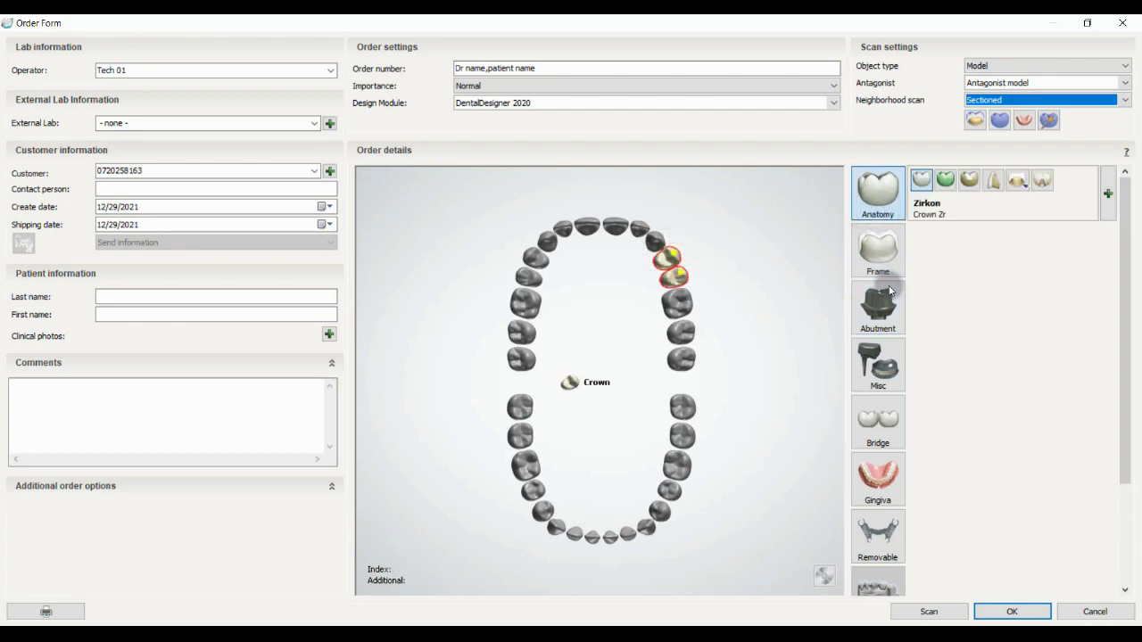
click(892, 434)
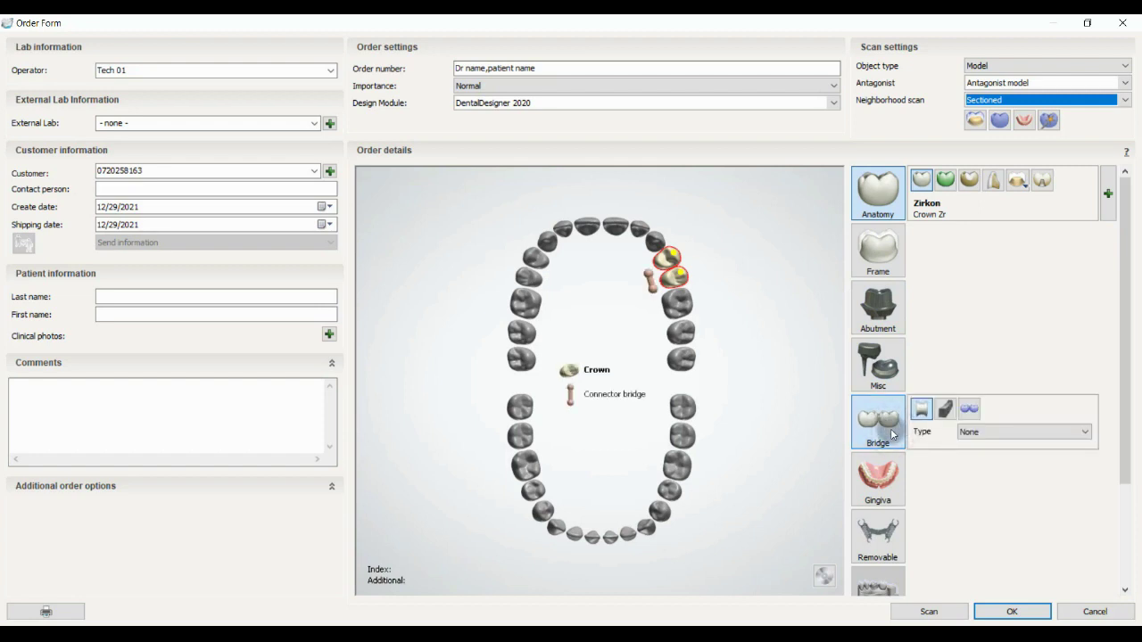
click(926, 435)
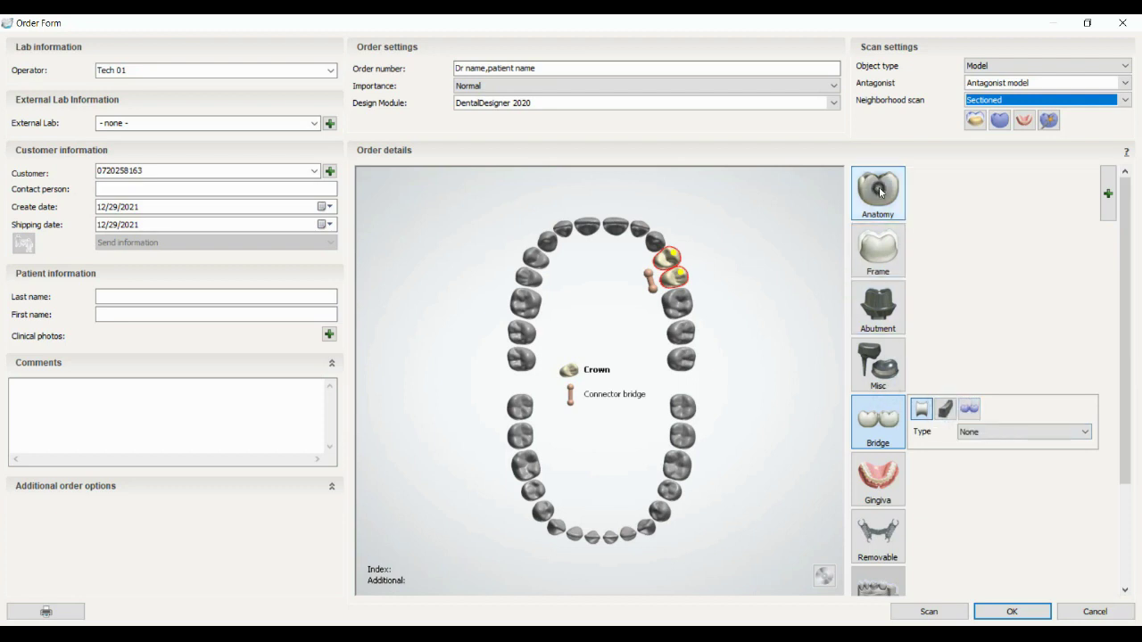
click(884, 426)
click(883, 428)
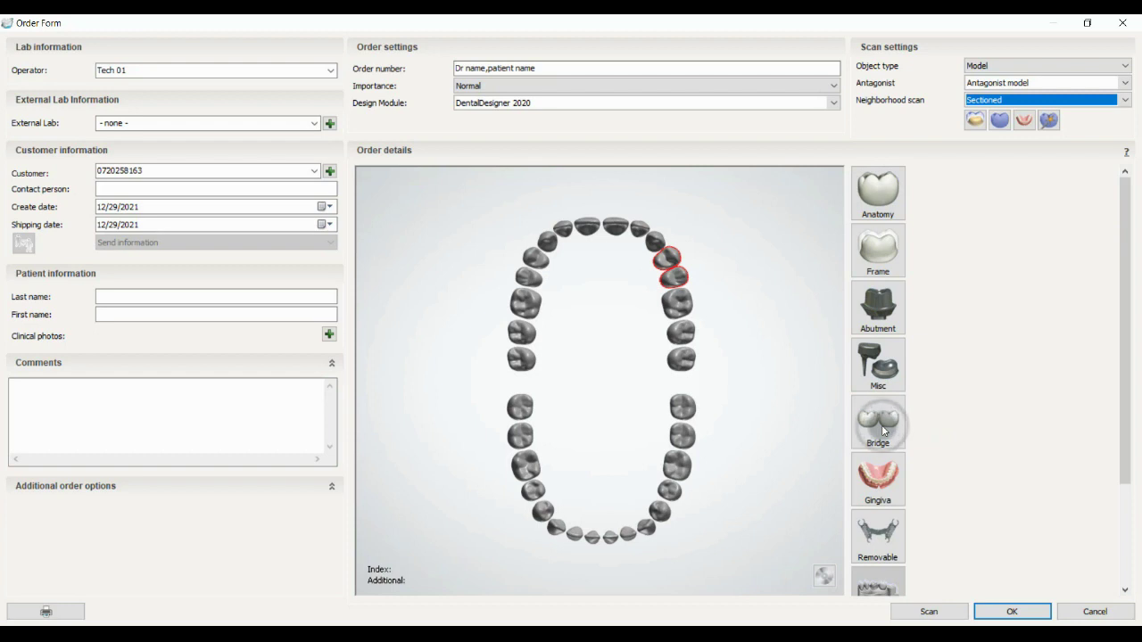
Step: Preview a Monoblock gingiva restoration, clear it, and add a Zirkon RPD frame
click(886, 487)
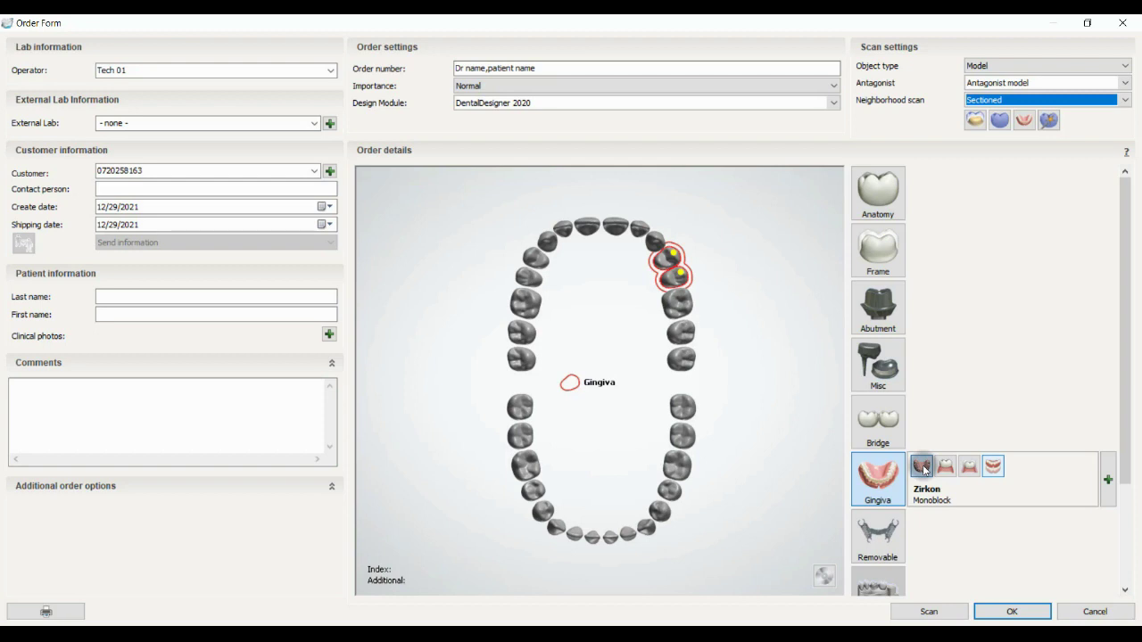
click(884, 486)
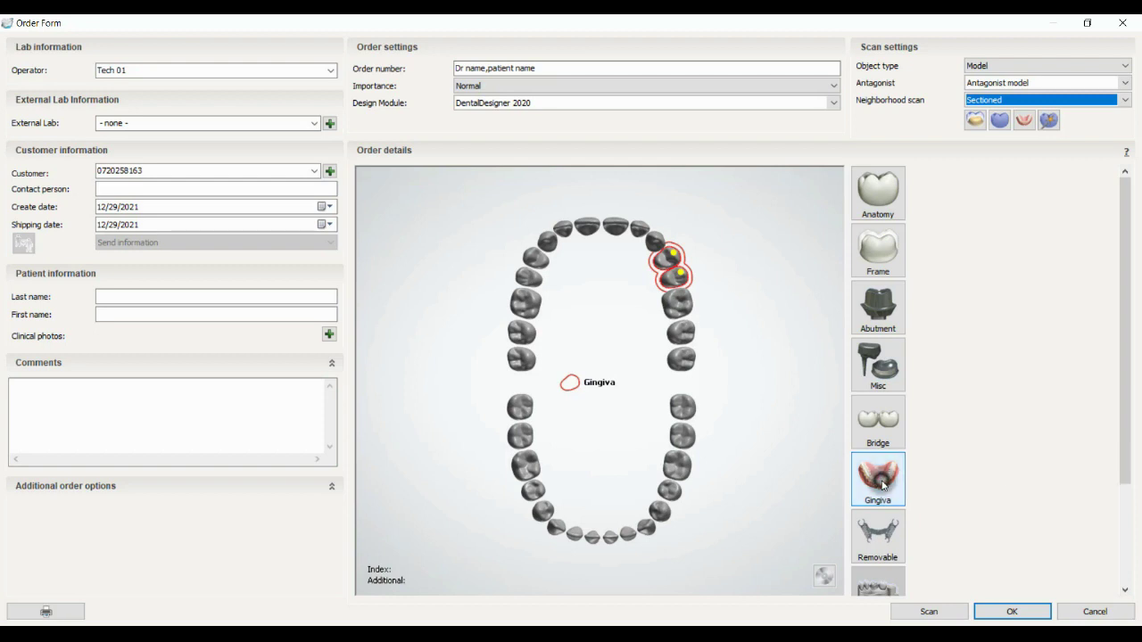
click(874, 531)
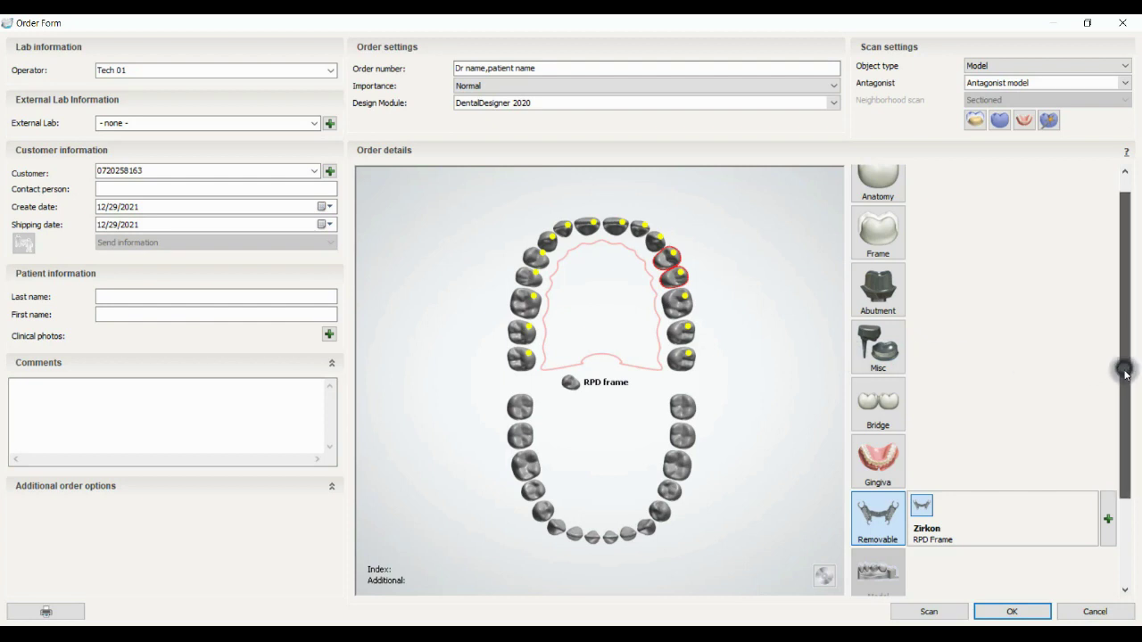
Step: Deselect Removable to delete the Zirkon RPD frame, leaving two upper teeth marked
drag(1126, 373, 1128, 457)
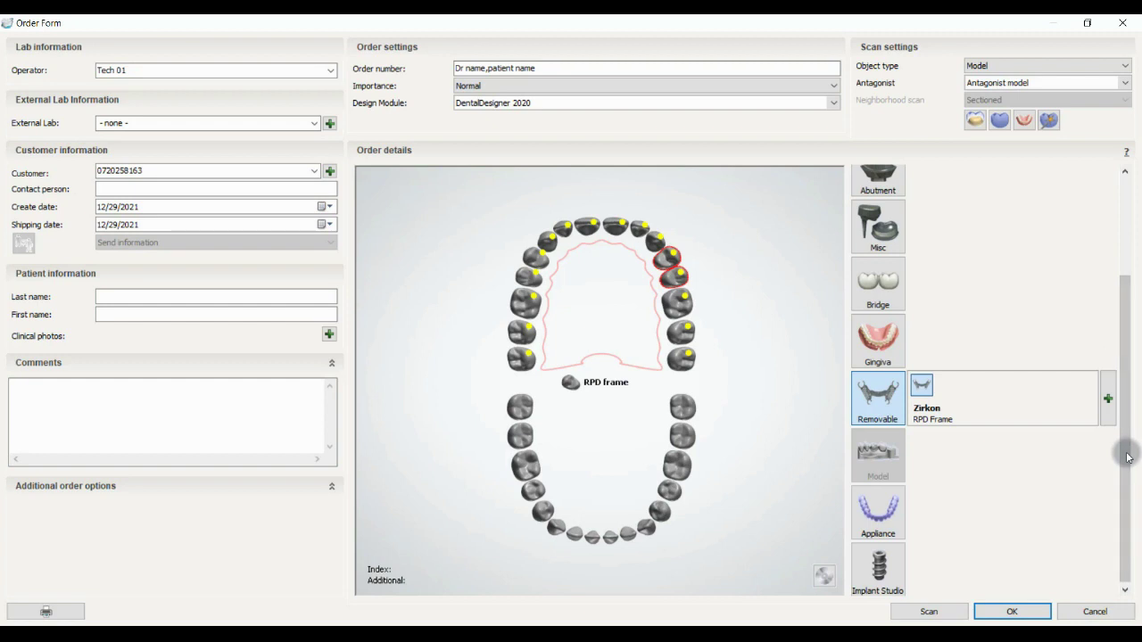
click(897, 411)
click(896, 412)
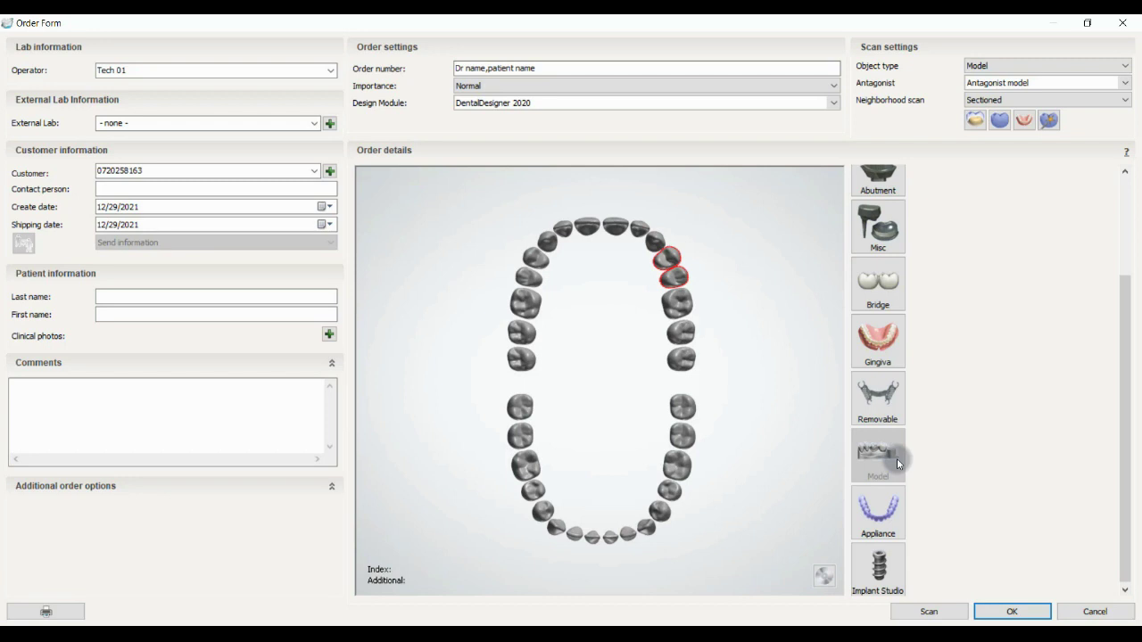
click(885, 511)
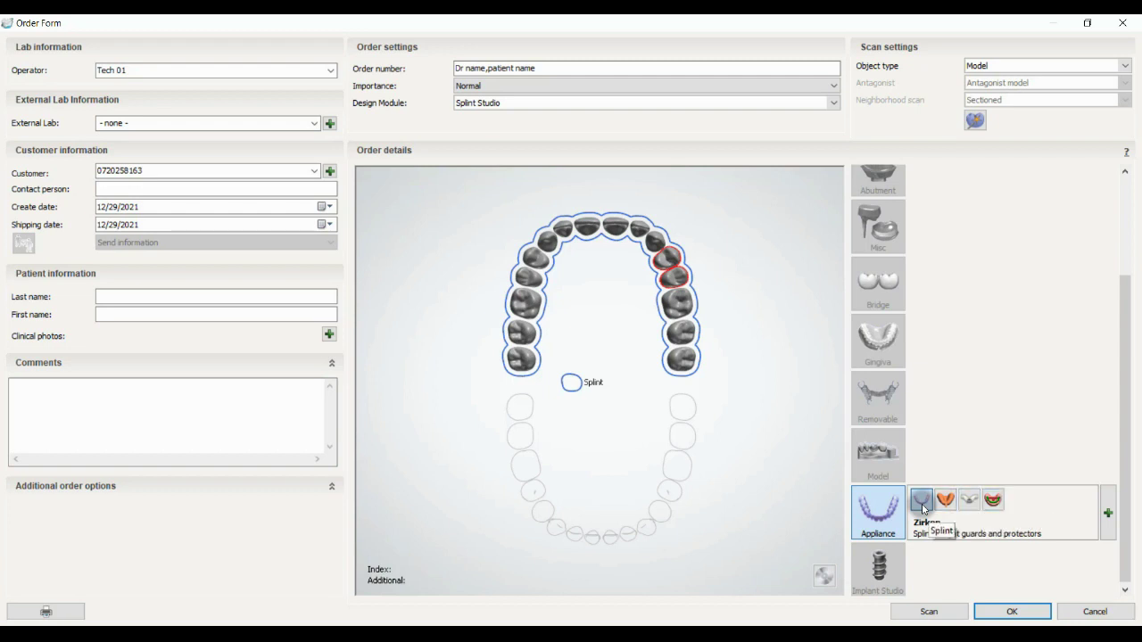
click(892, 517)
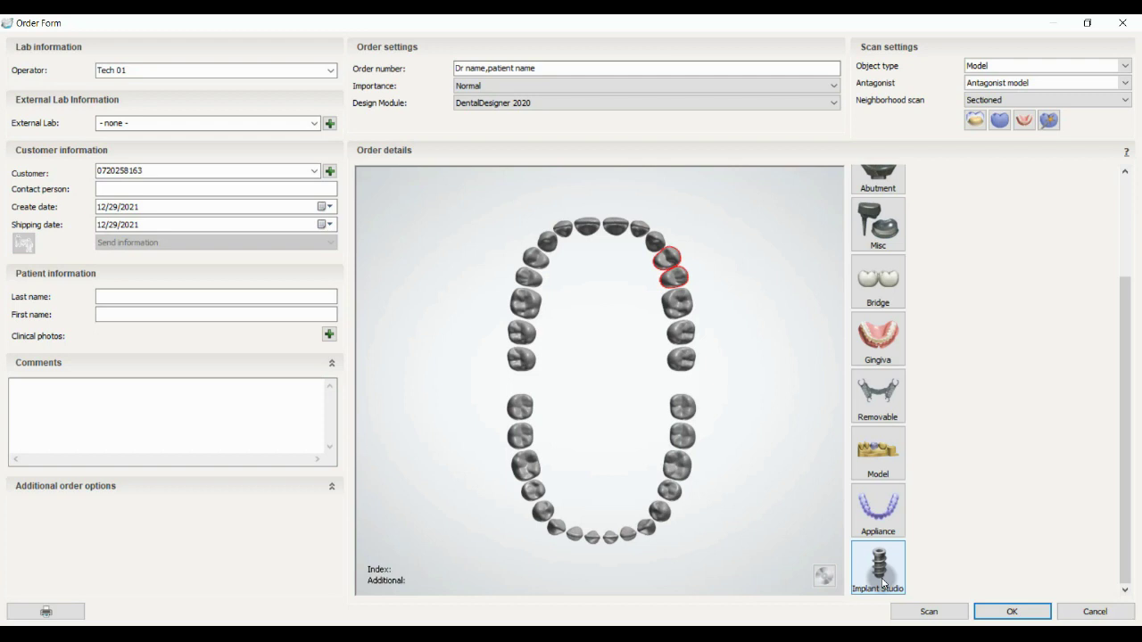
click(883, 584)
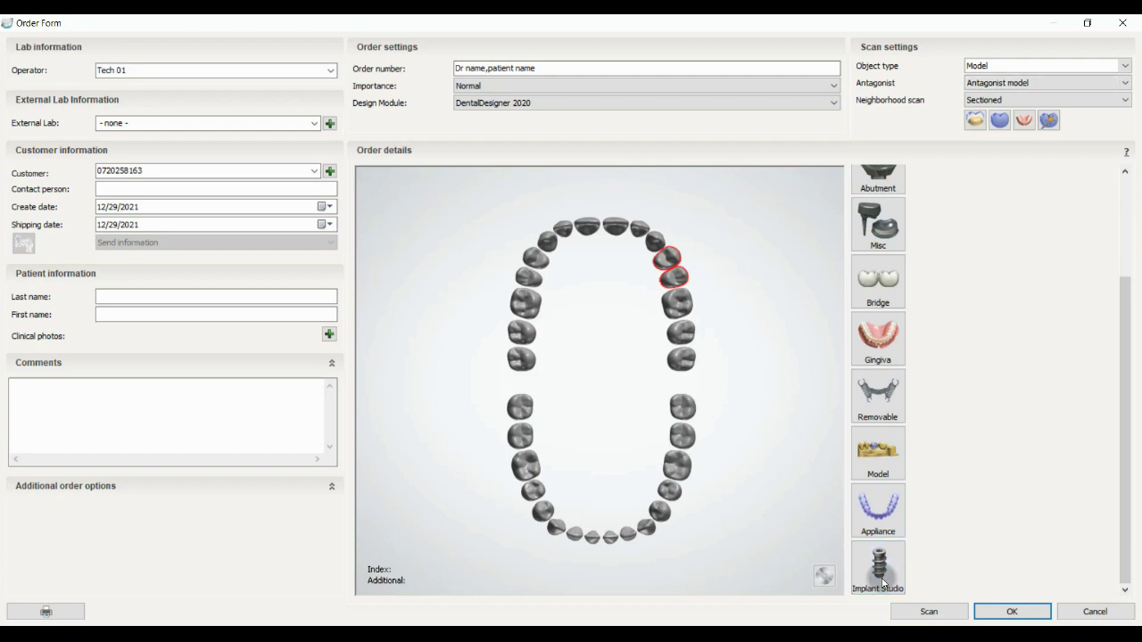